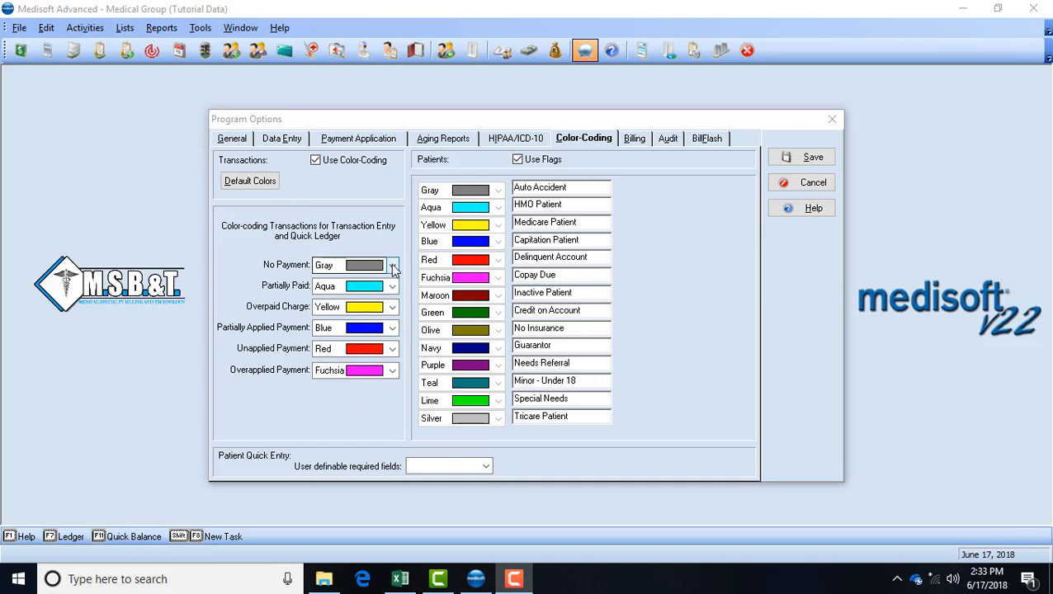
# Set the No Payment transaction color to Silver and view the color choices for user definable required fields in Patient Quick Entry.
pyautogui.click(392, 266)
pyautogui.click(391, 240)
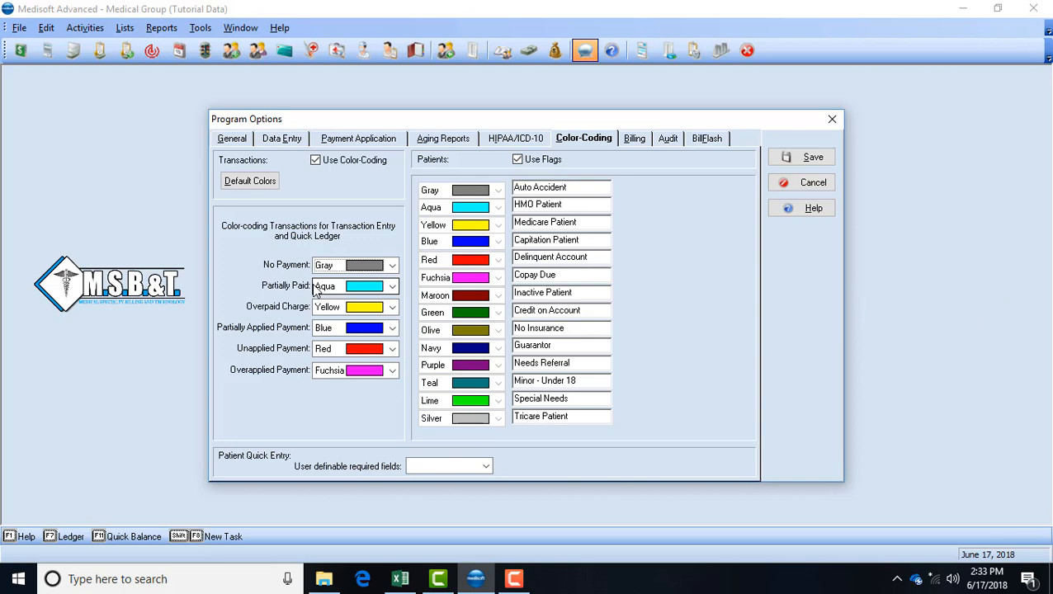
pyautogui.click(391, 267)
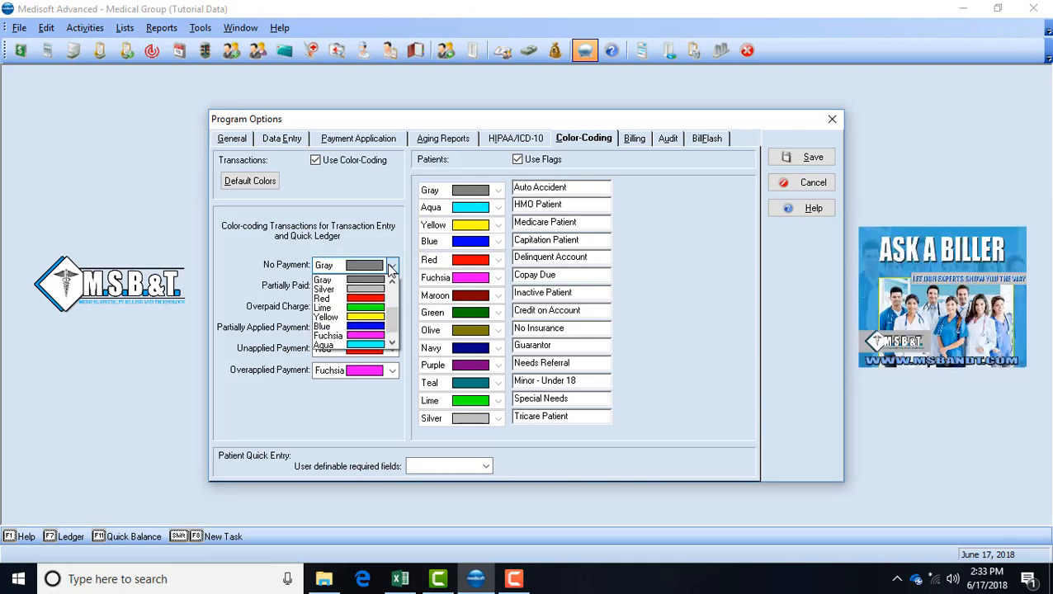
pyautogui.click(383, 317)
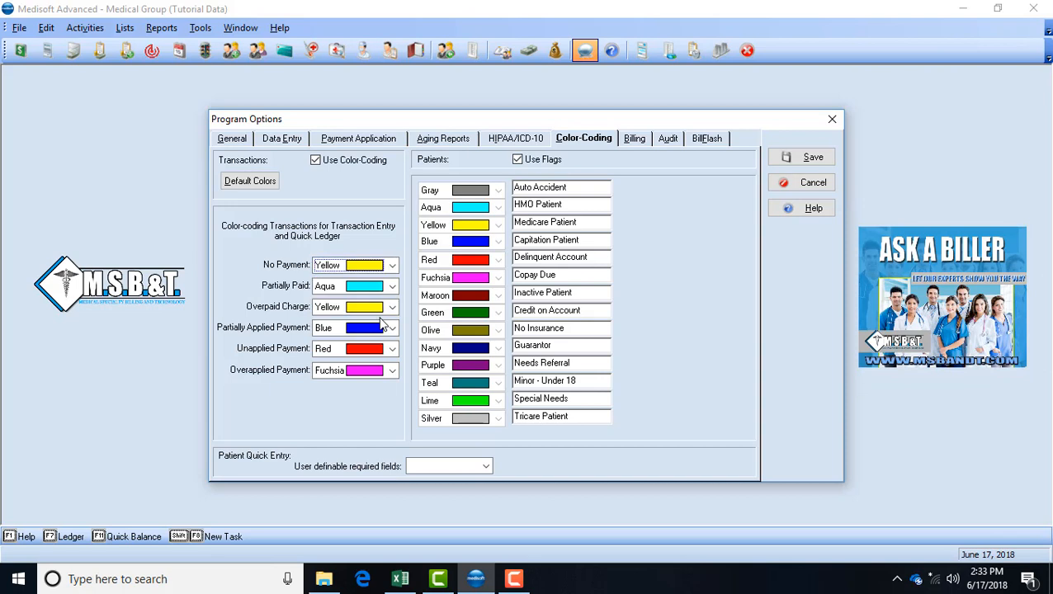
pyautogui.click(391, 265)
pyautogui.click(384, 285)
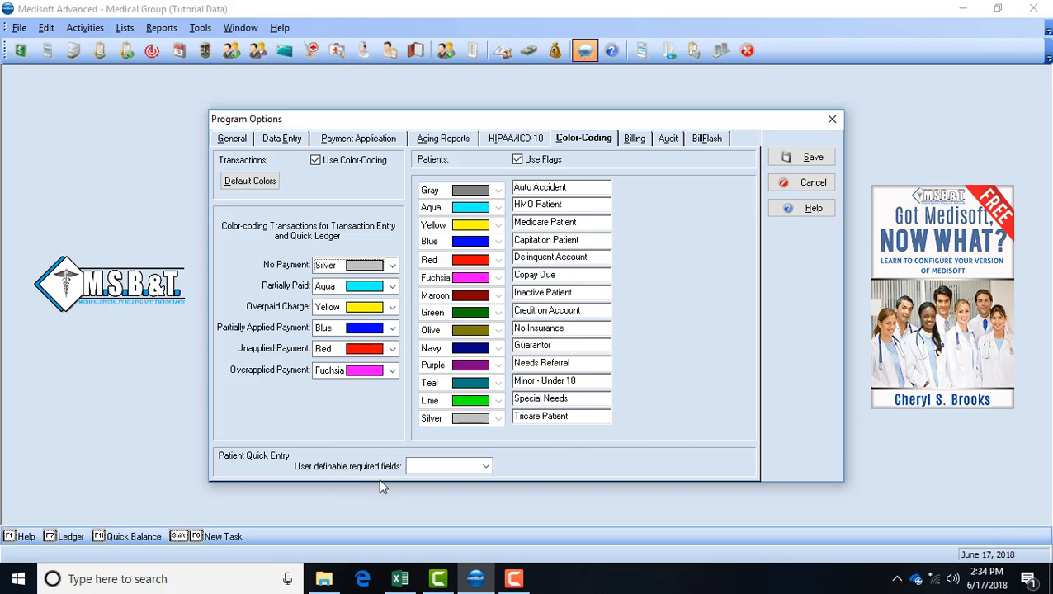
pyautogui.click(485, 467)
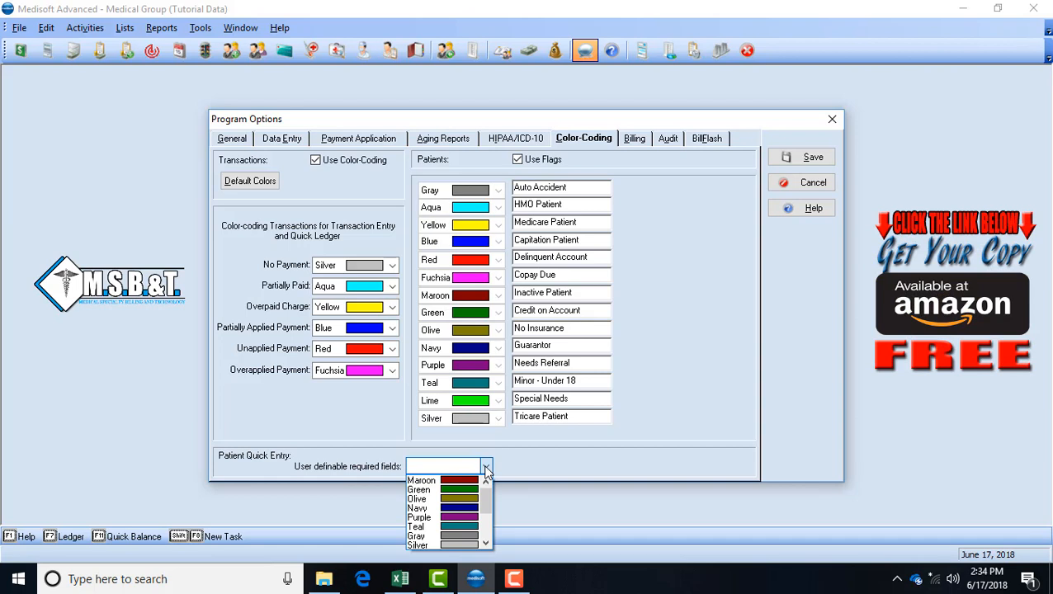
pyautogui.click(531, 462)
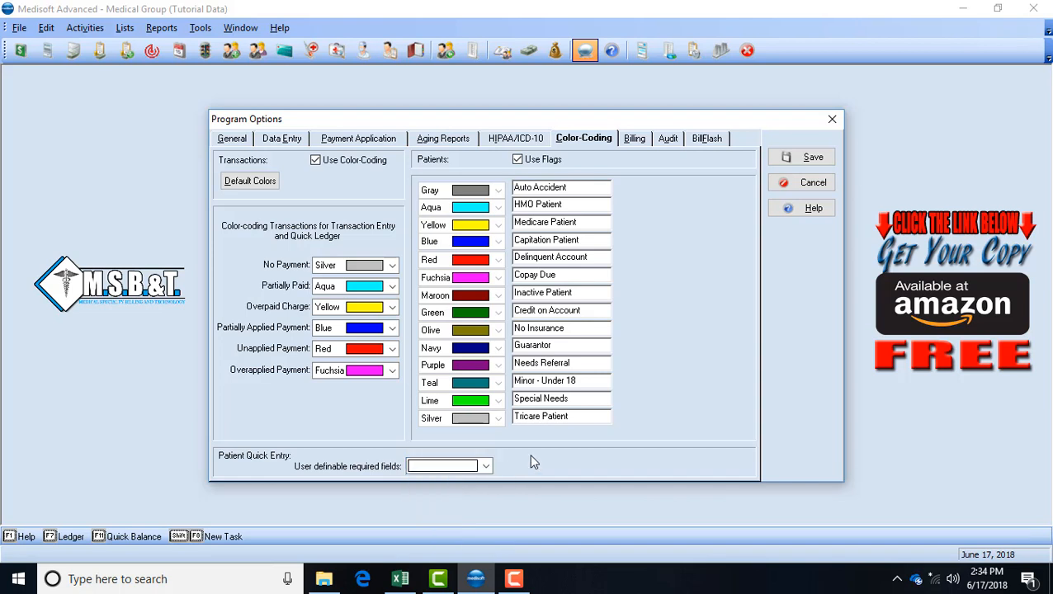
# In the Billing program options, set the Receipt quick format to Walkout Receipt (All Transactions), keeping Use Statement Management for Quick Statements enabled.
pyautogui.click(635, 140)
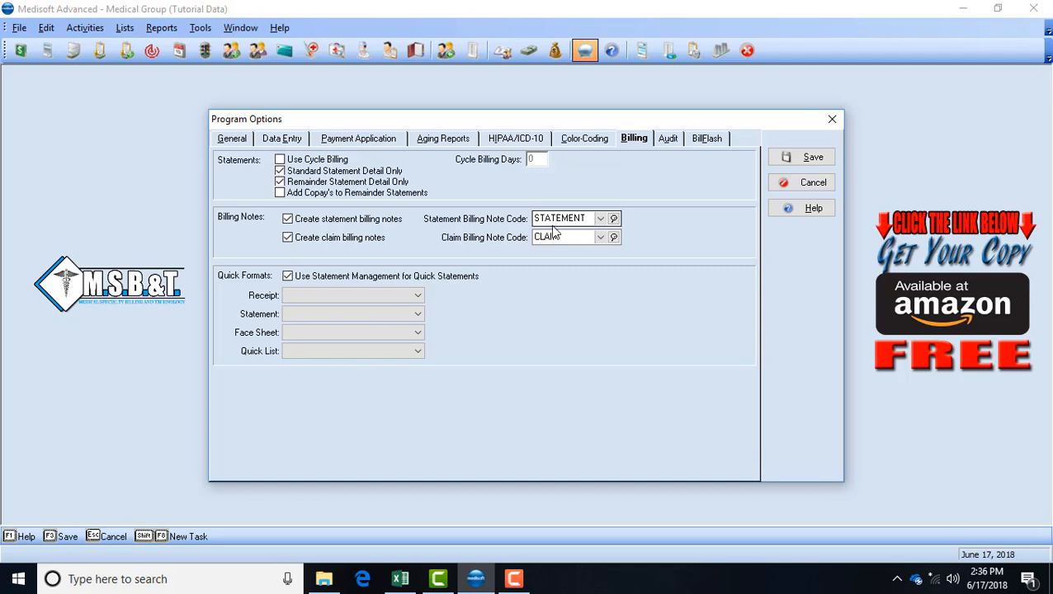
pyautogui.click(287, 277)
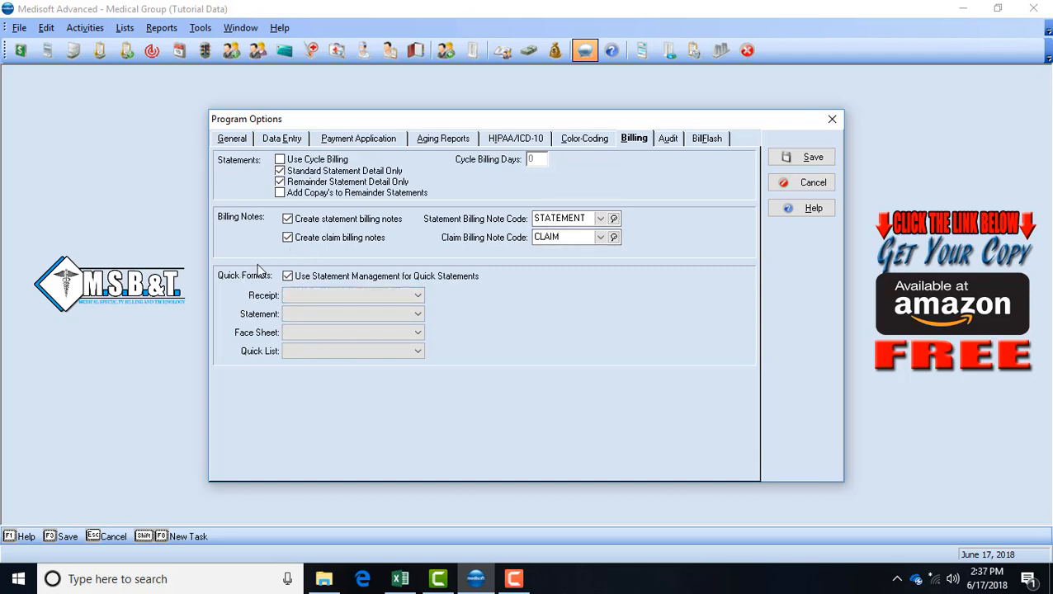
pyautogui.click(287, 277)
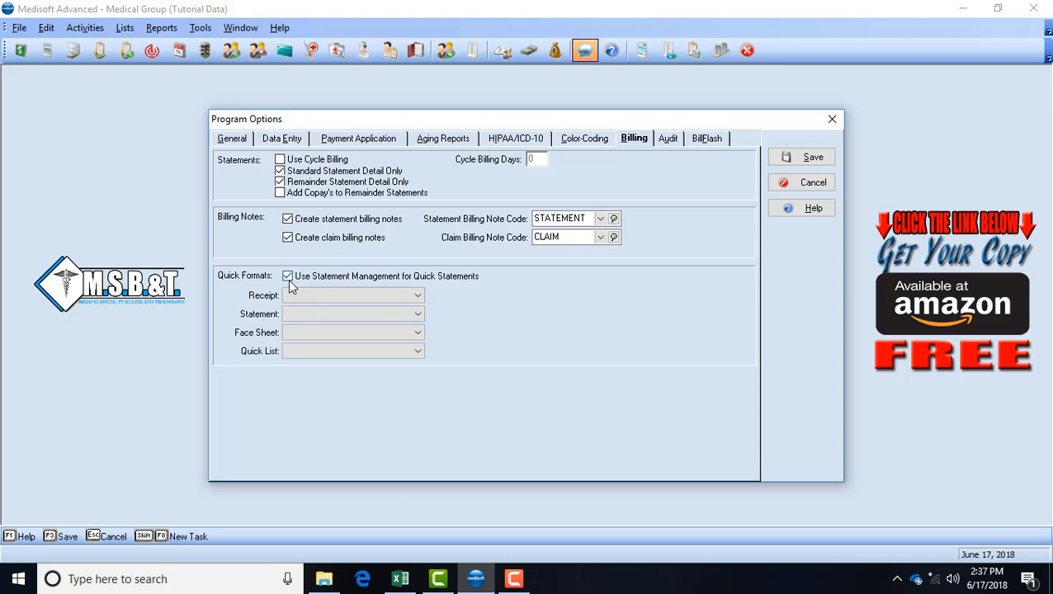
pyautogui.click(417, 297)
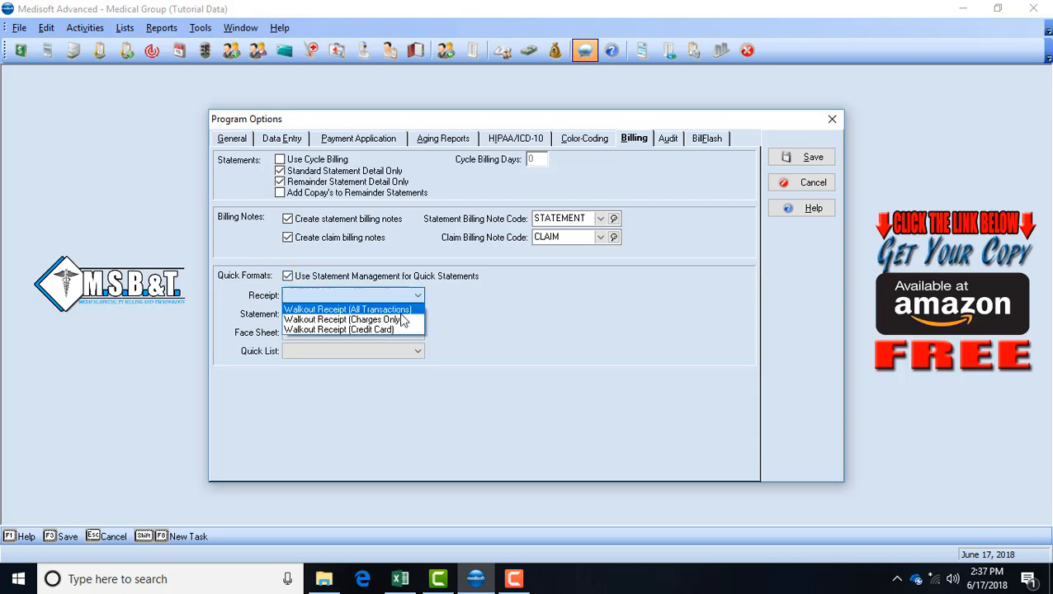
pyautogui.click(399, 310)
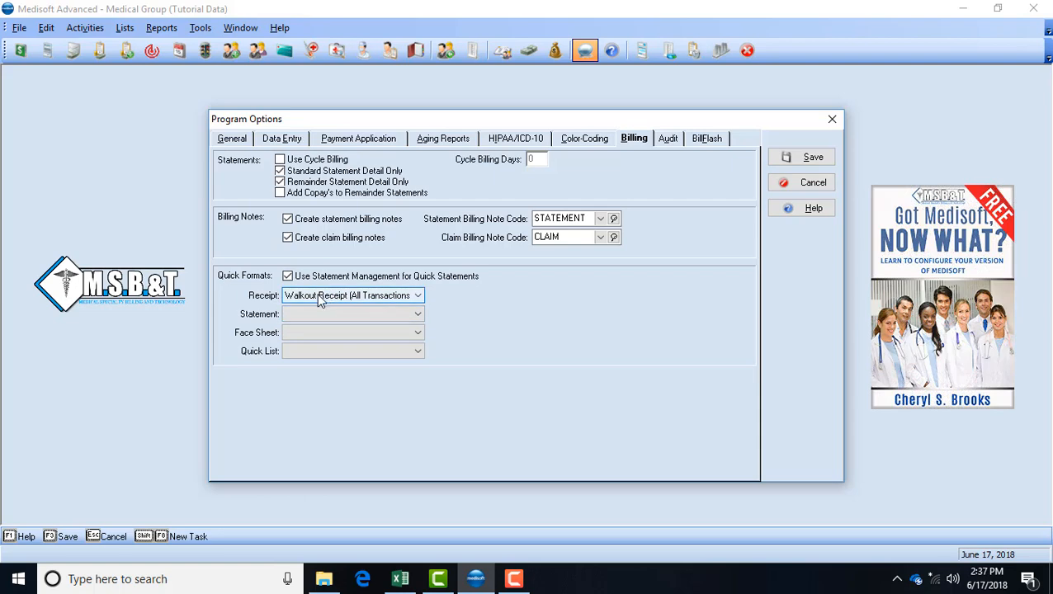
# Look through the available Statement quick formats without choosing one.
pyautogui.click(415, 315)
pyautogui.click(417, 315)
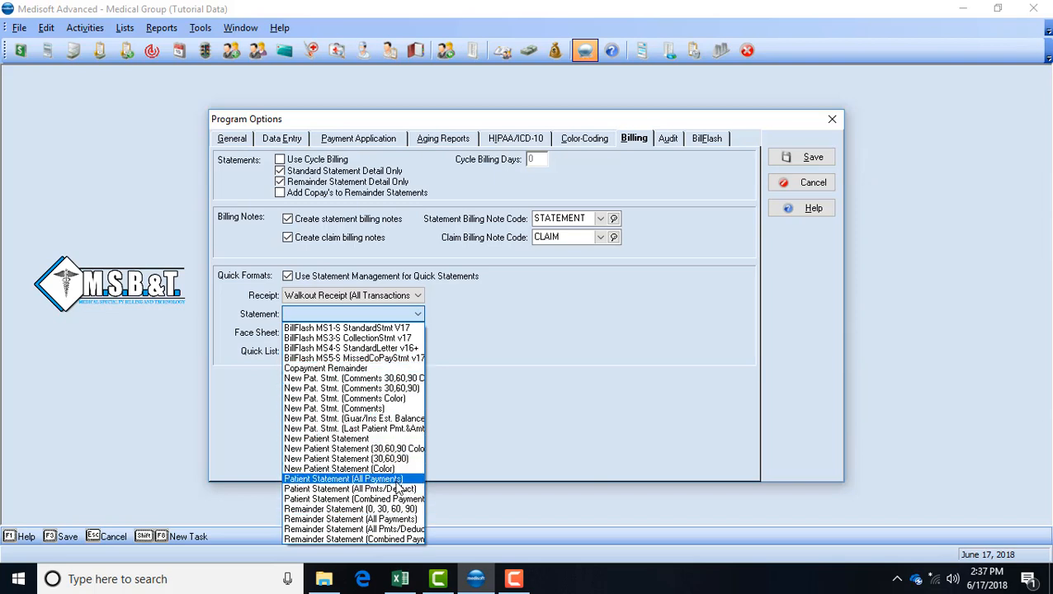
pyautogui.click(566, 360)
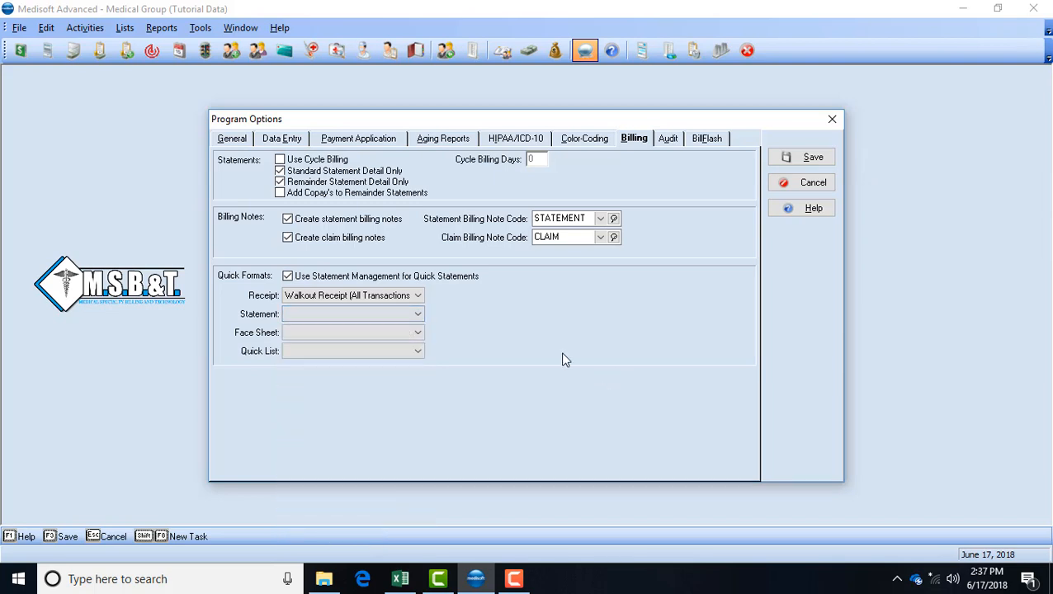
# Set the Face Sheet quick format to Claim List and look through the available Quick List formats.
pyautogui.click(417, 335)
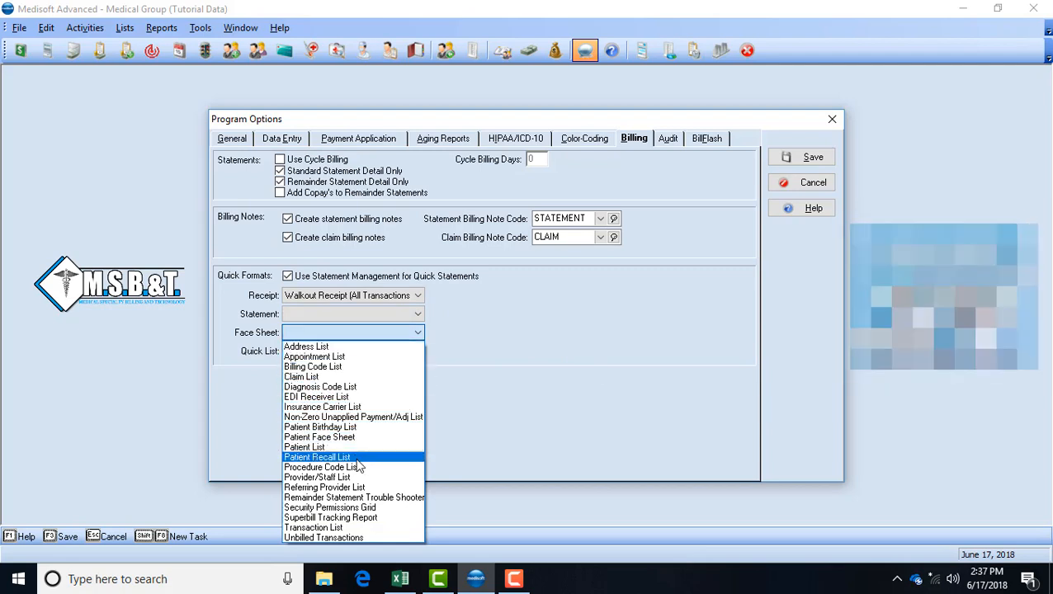
pyautogui.click(534, 420)
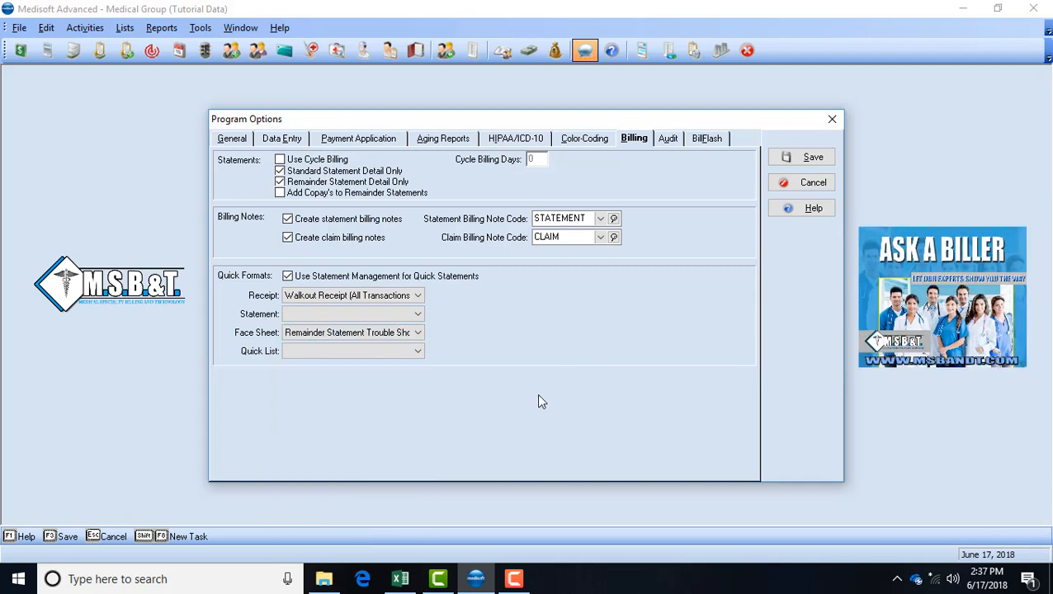
pyautogui.click(421, 353)
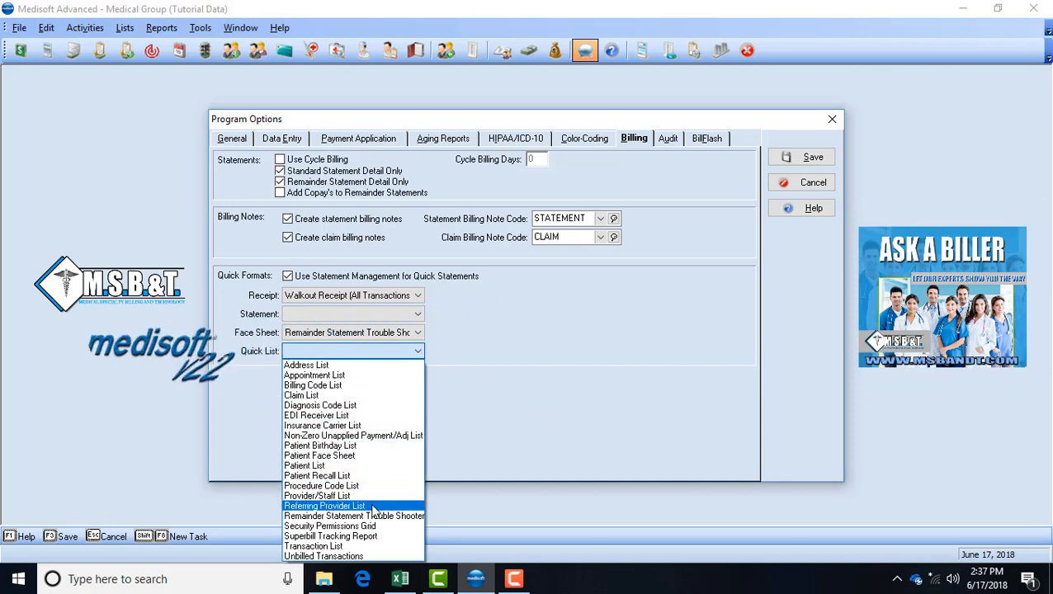
pyautogui.click(461, 384)
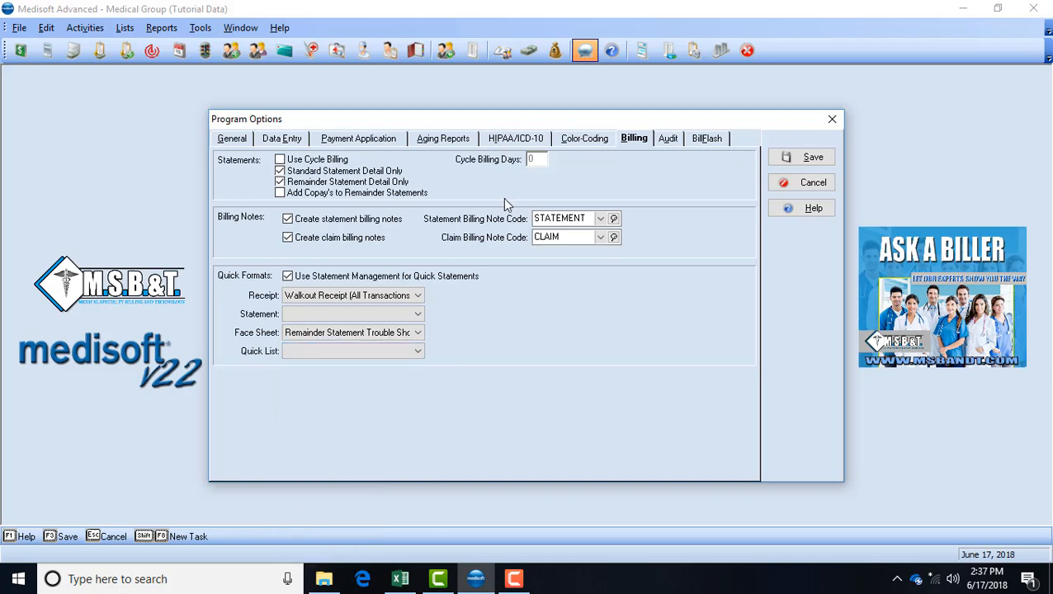
pyautogui.click(419, 334)
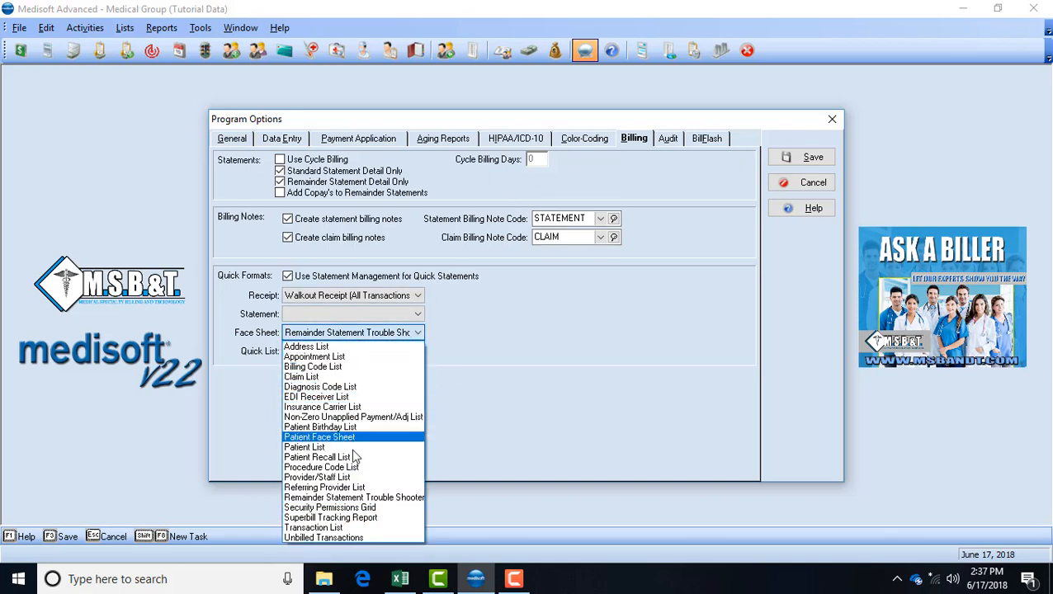
pyautogui.click(347, 376)
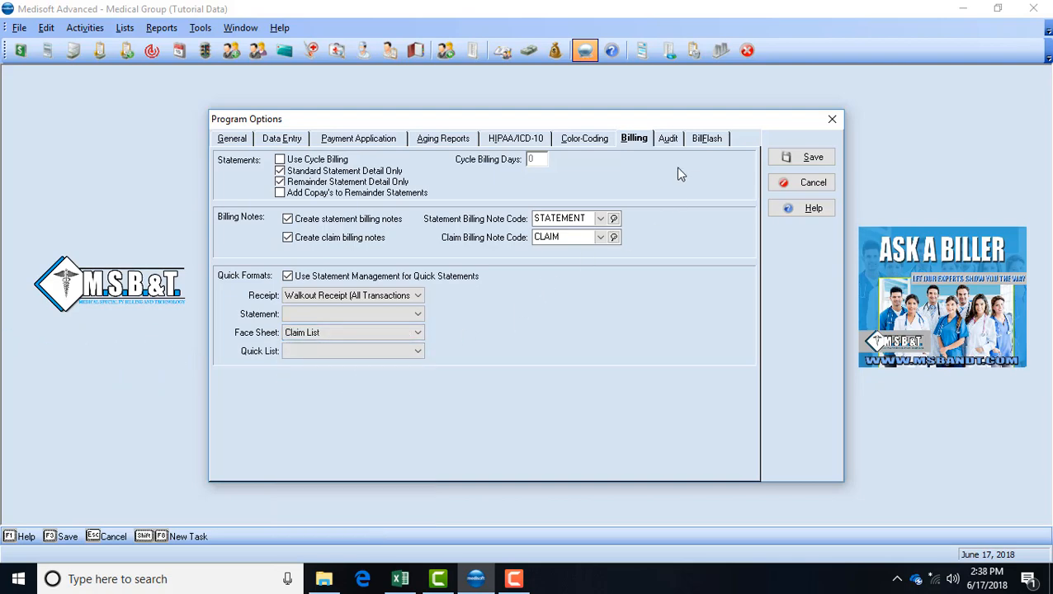
# Review the Audit and BillFlash settings and save the program options.
pyautogui.click(667, 139)
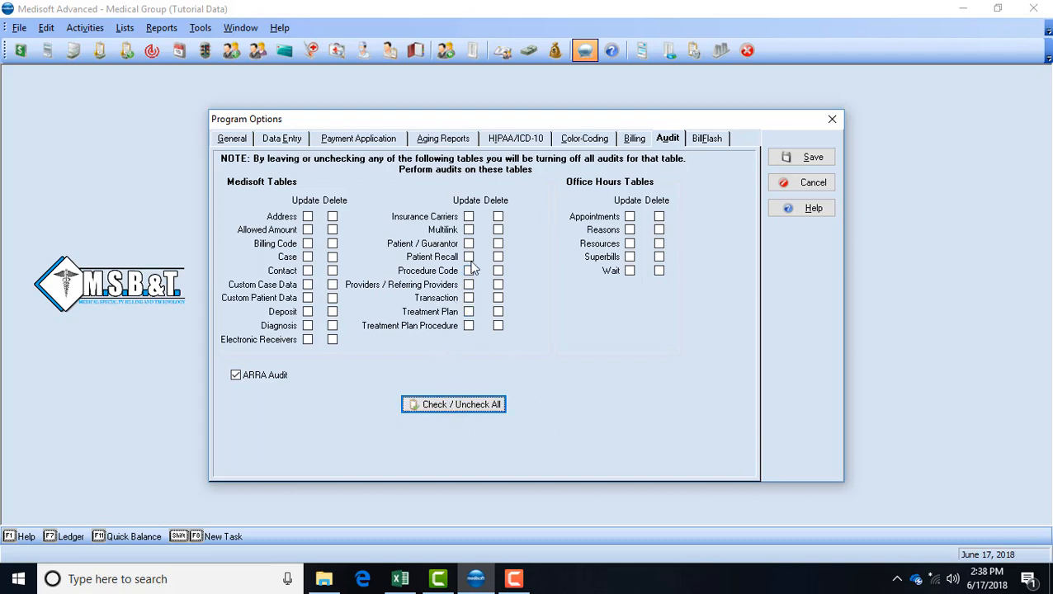
pyautogui.click(707, 141)
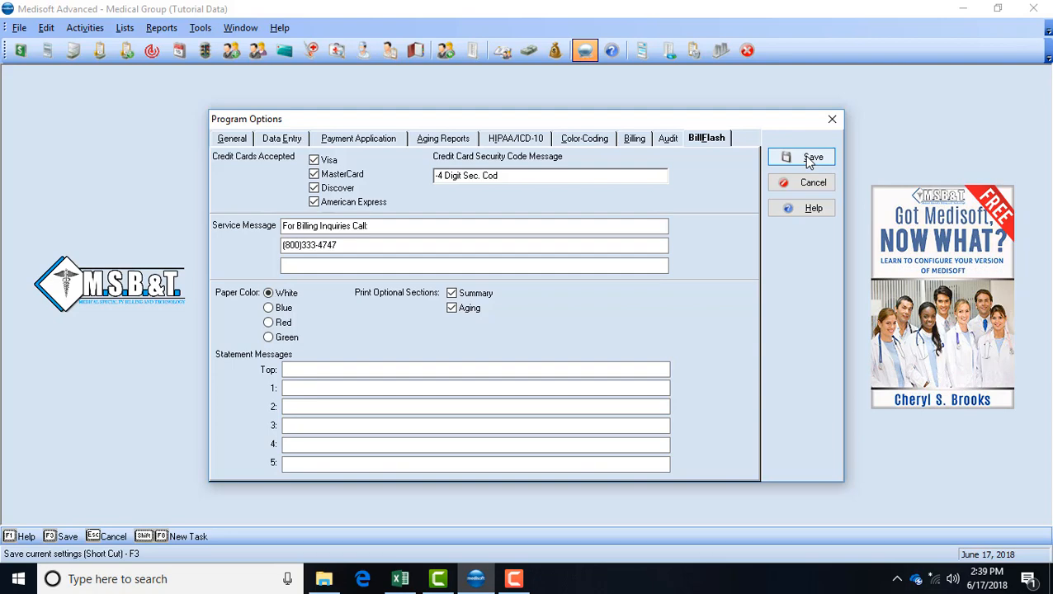
pyautogui.click(808, 159)
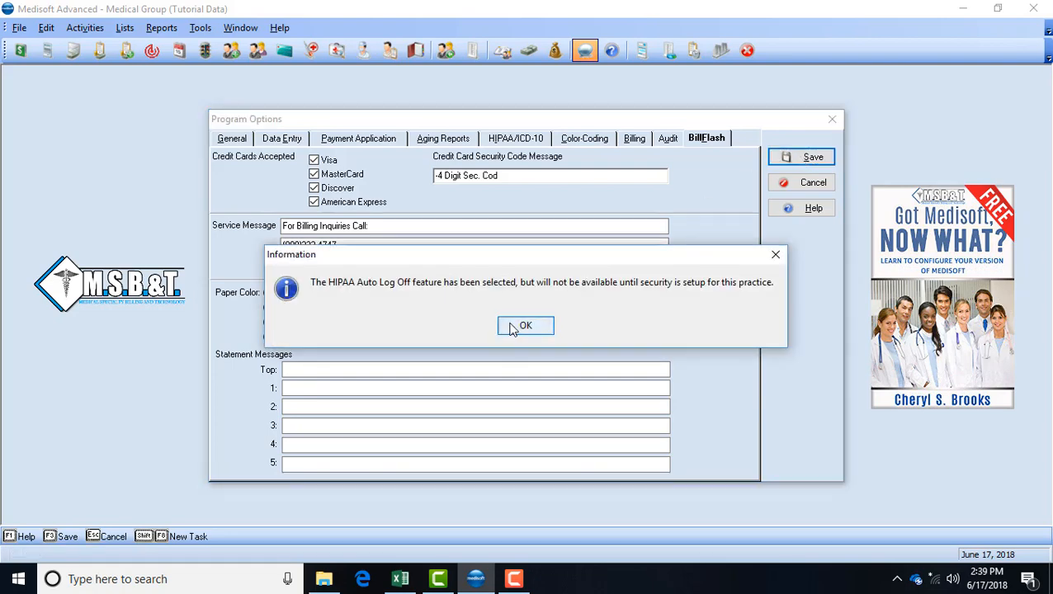
pyautogui.click(533, 327)
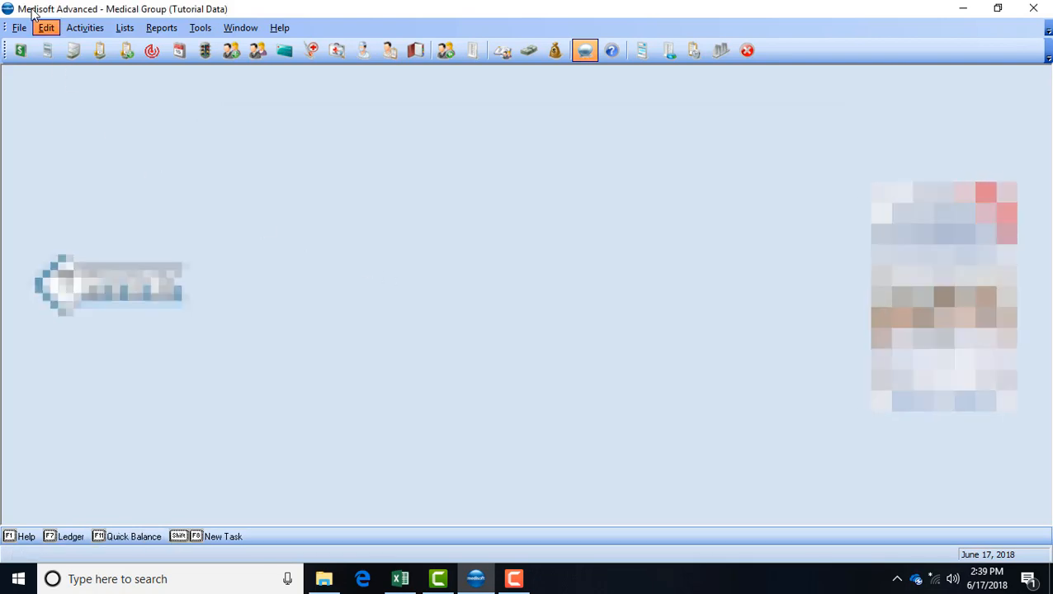
# Open Transaction Entry for the patient with the Scoliosis case and view the charge grid's column settings without changing them.
pyautogui.click(20, 50)
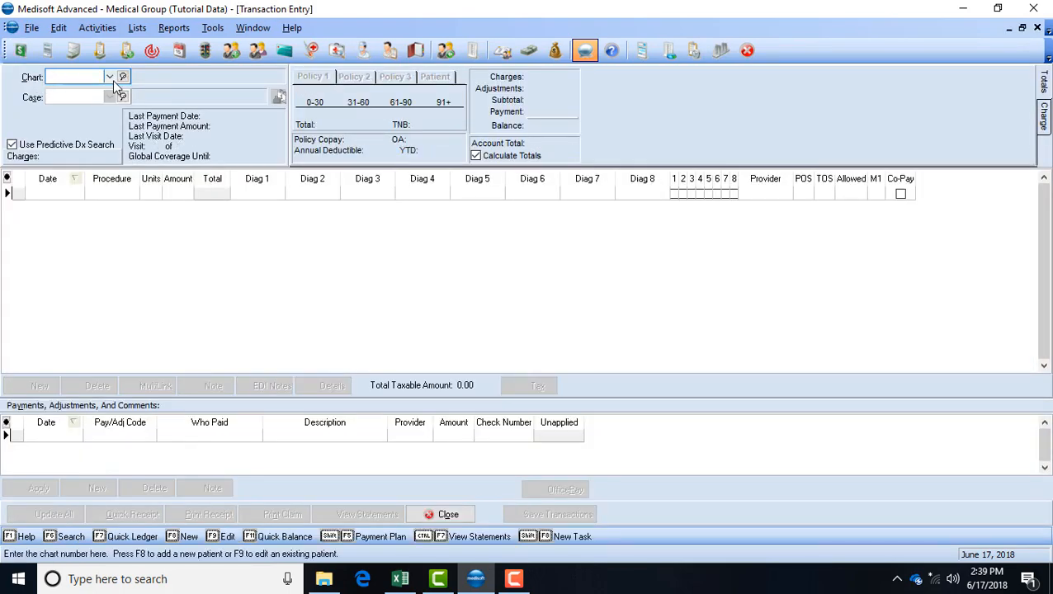
pyautogui.click(113, 80)
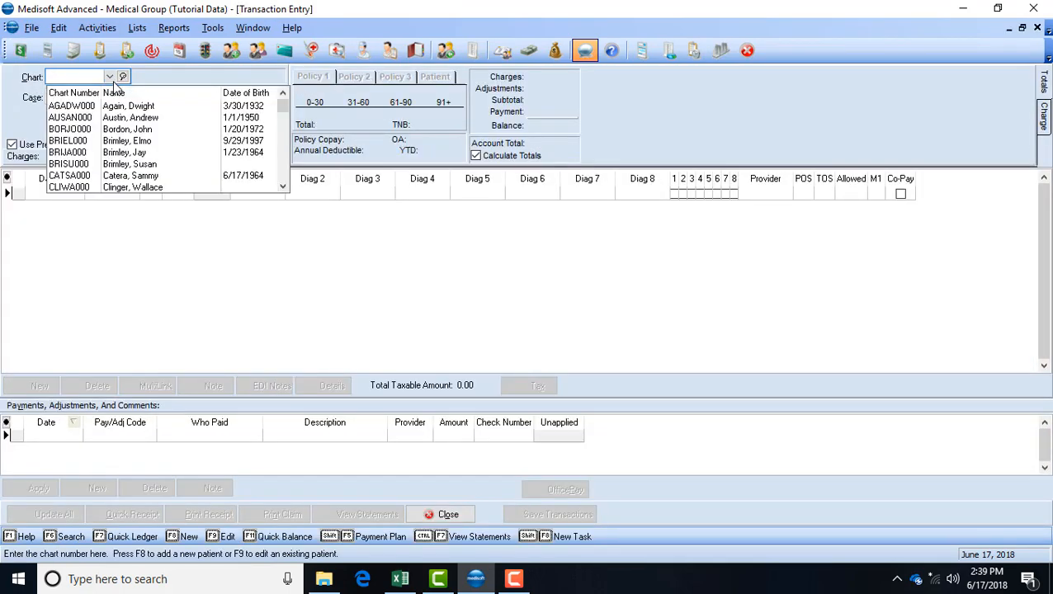
pyautogui.click(112, 154)
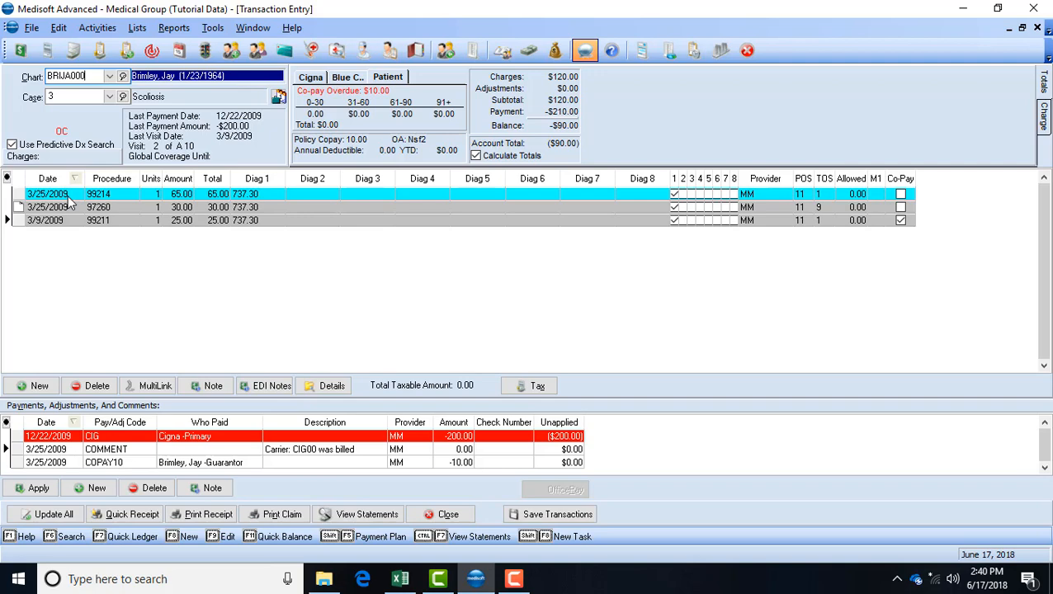
pyautogui.click(6, 179)
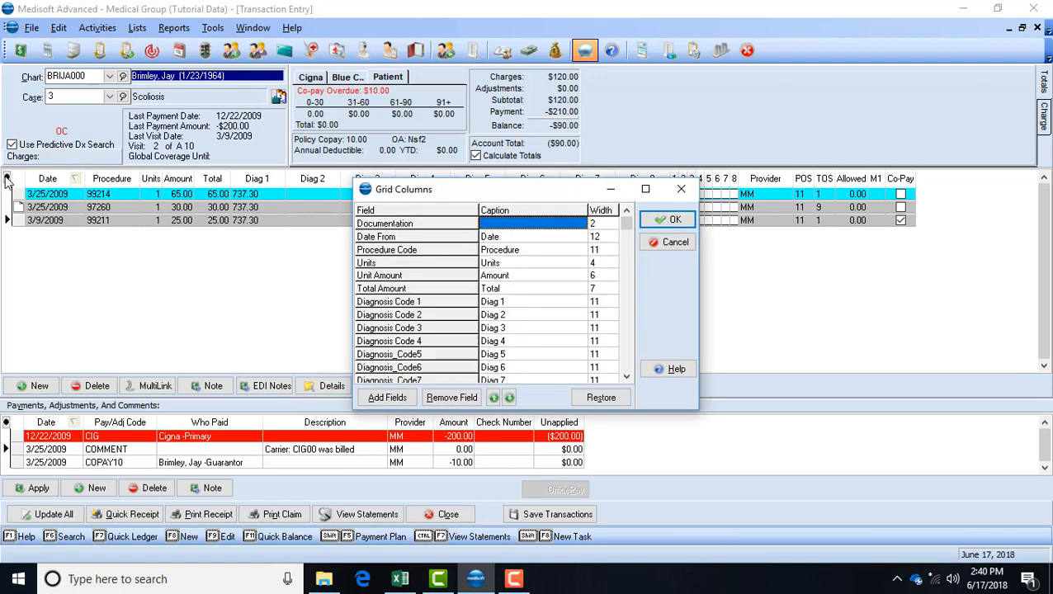
pyautogui.click(654, 246)
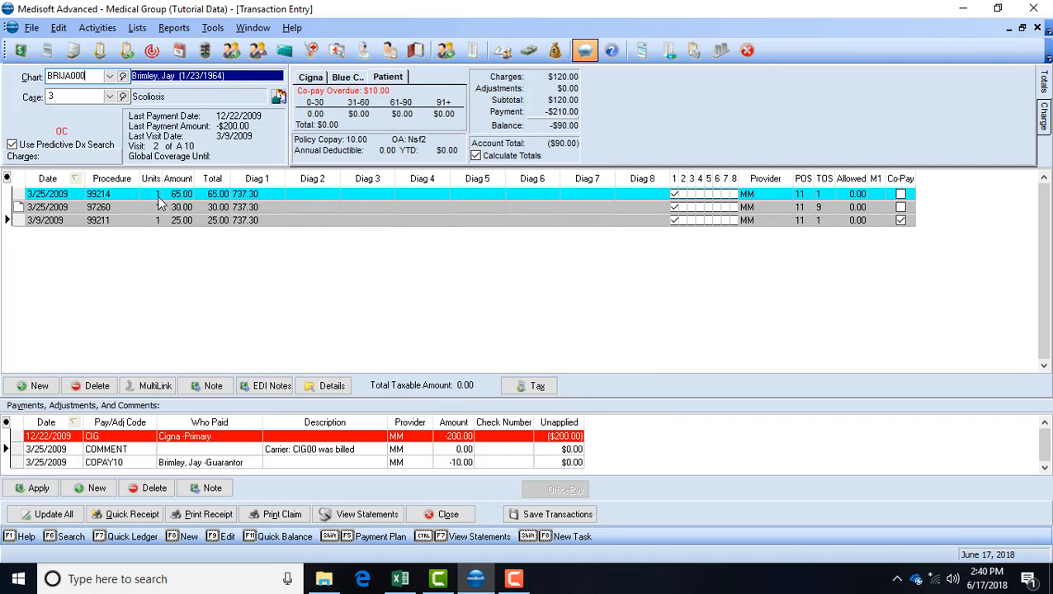
# Check the color-coding program options against the patient's transaction and flag colors, and close them without saving.
pyautogui.click(31, 28)
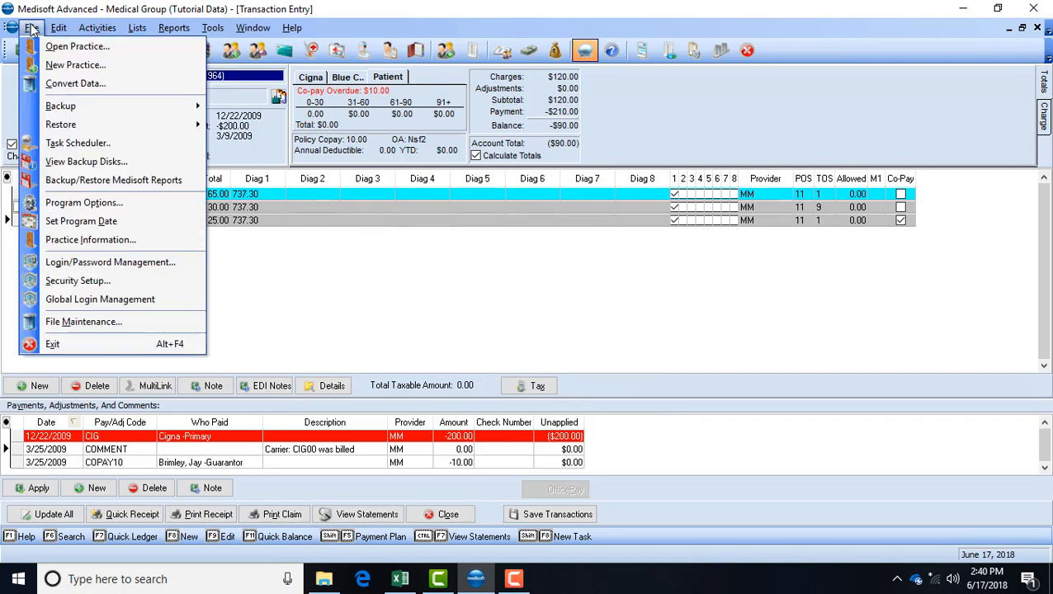
pyautogui.click(72, 203)
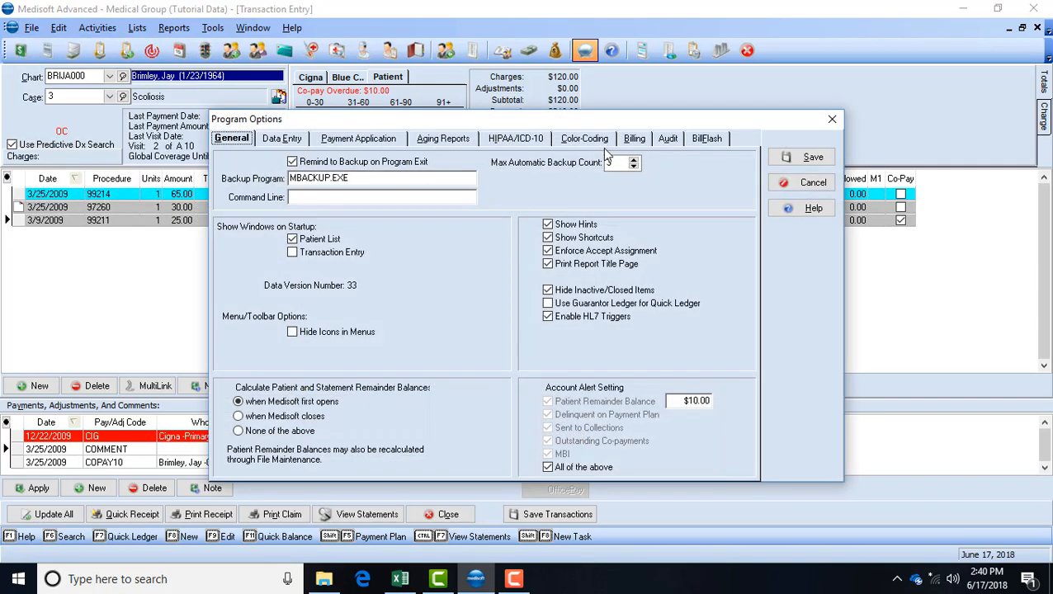
pyautogui.click(603, 140)
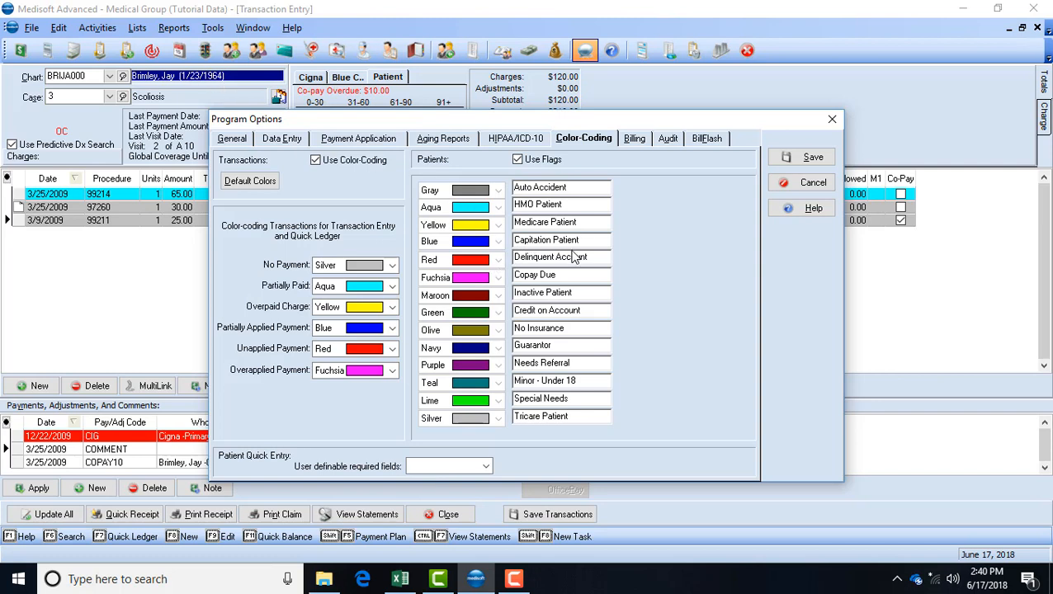
pyautogui.click(811, 182)
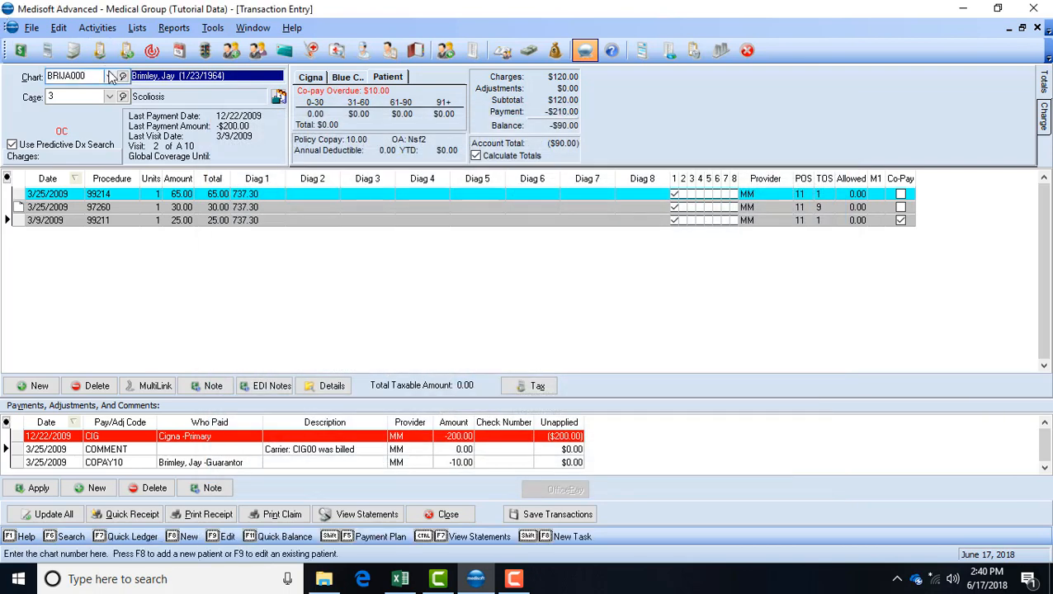
# Load the chart of the patient with the Broken Leg case and look up its flag color in the color-coding program options.
pyautogui.click(109, 75)
pyautogui.click(112, 187)
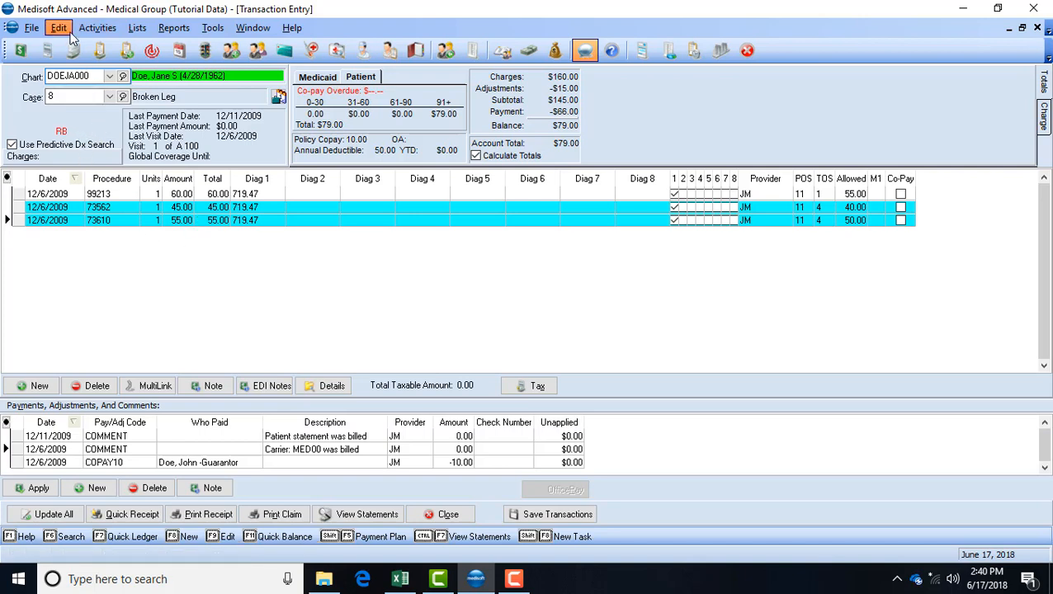
pyautogui.click(31, 29)
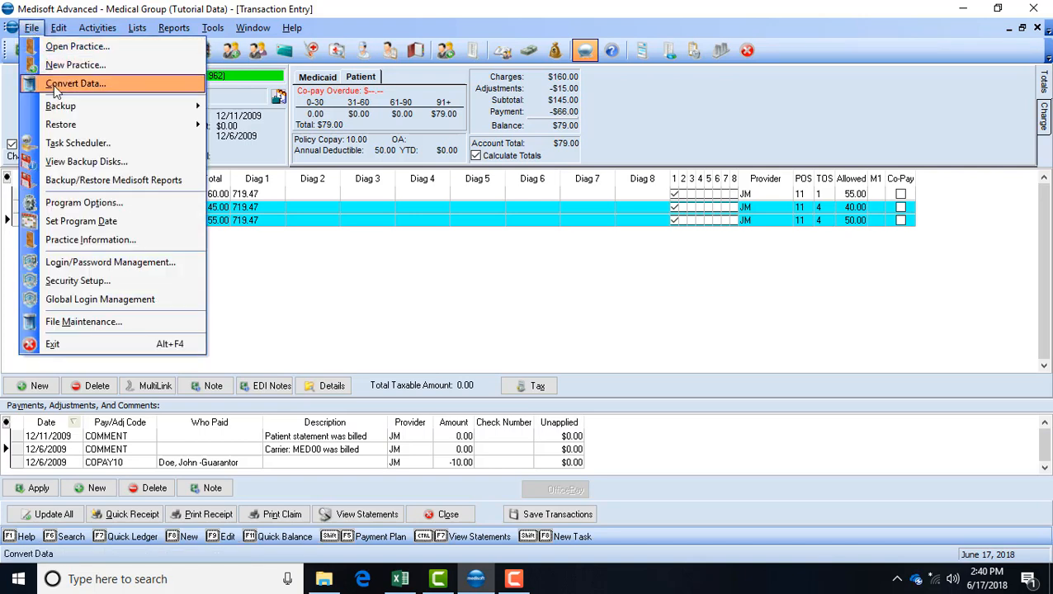
pyautogui.click(78, 202)
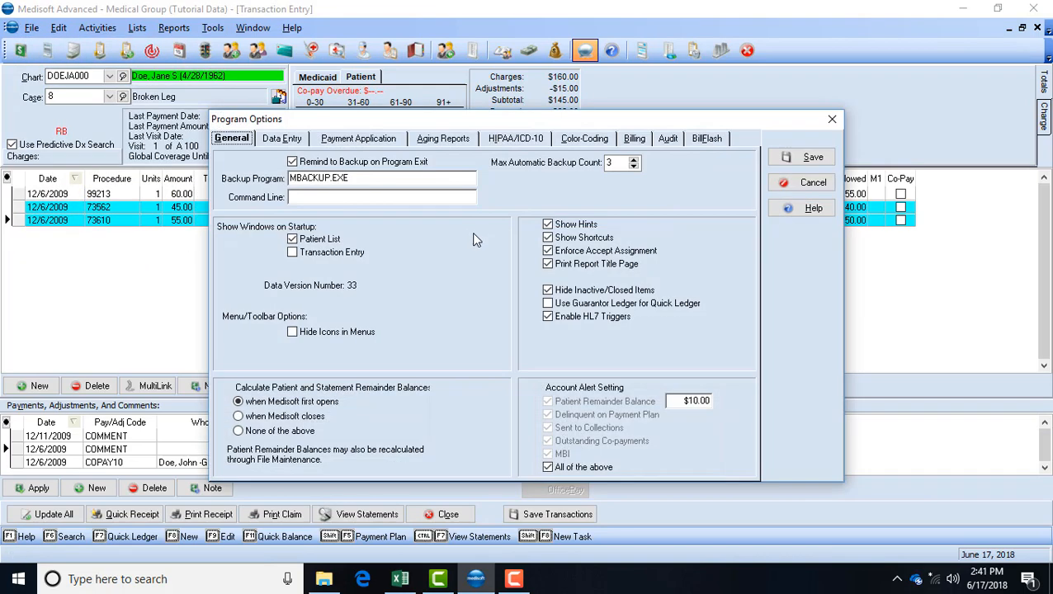
pyautogui.click(563, 142)
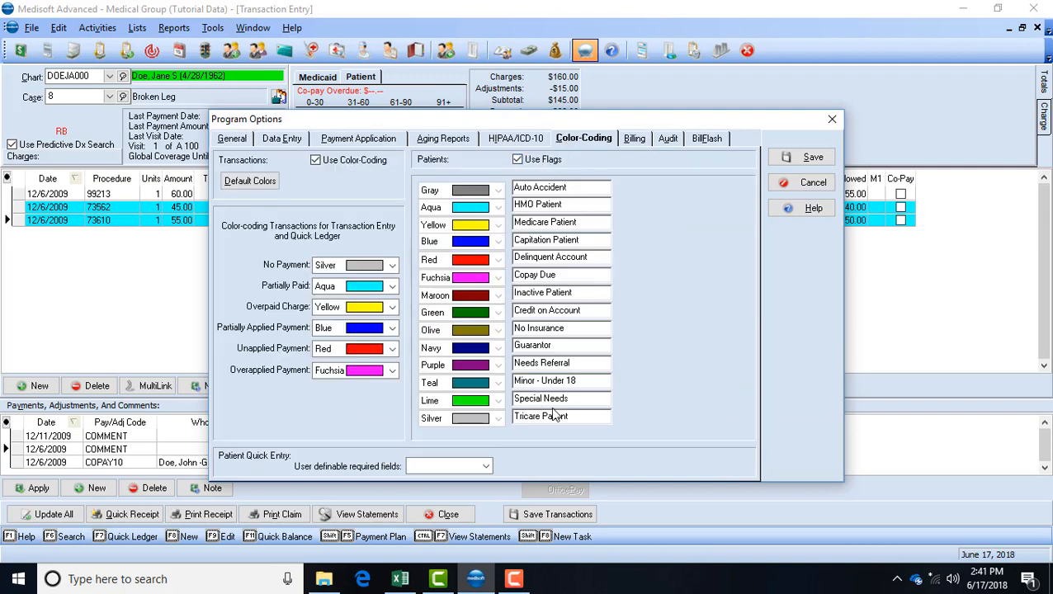